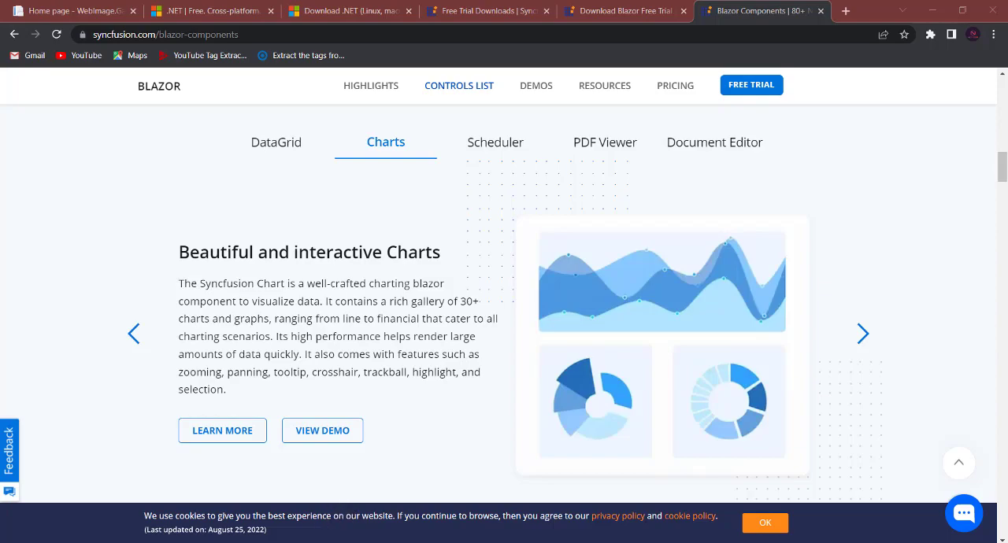
- Switch from Chrome to the VS Code window holding the PWA markdown notes
{"action": "key", "text": "alt+Tab"}
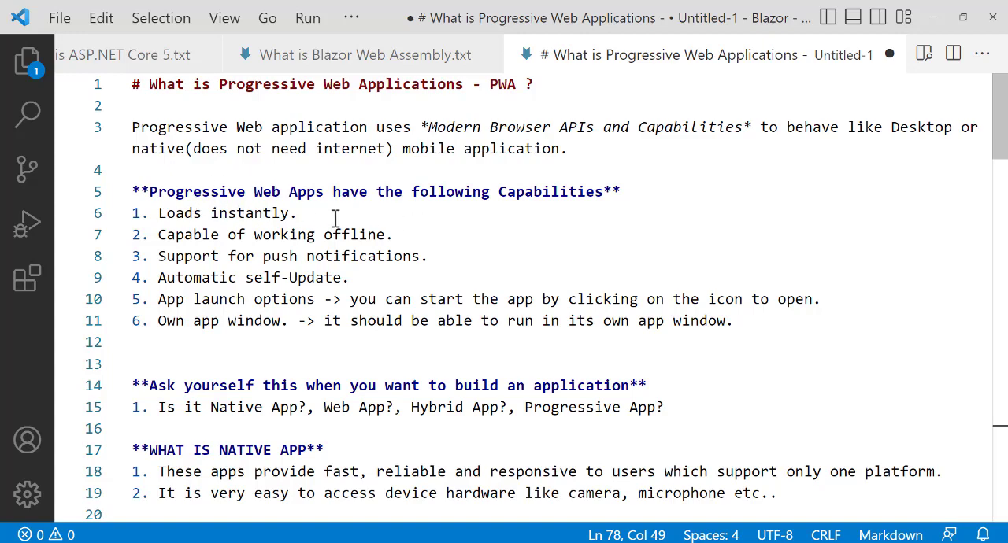
- Select the first PWA capability, 'Loads instantly.', on line 6 of the notes
{"action": "left_click_drag", "start_coordinate": [296, 213], "coordinate": [158, 212]}
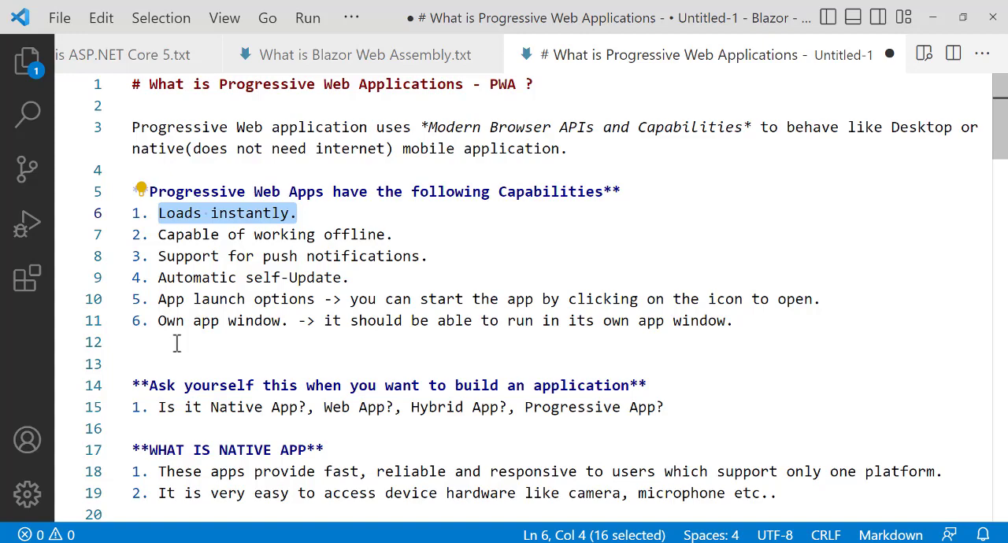
{"action": "scroll", "coordinate": [234, 330], "scroll_direction": "down", "scroll_amount": 1}
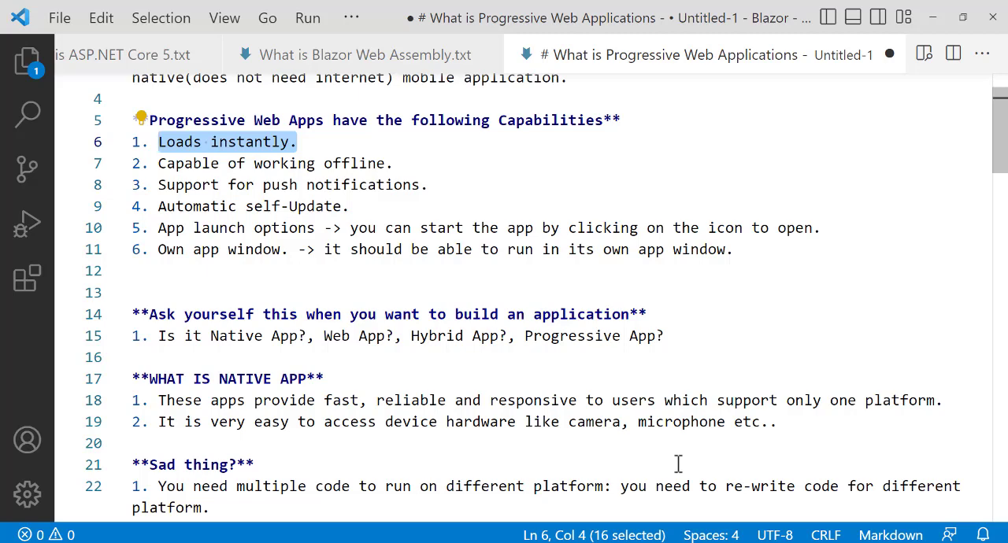
{"action": "scroll", "coordinate": [454, 404], "scroll_direction": "down", "scroll_amount": 3}
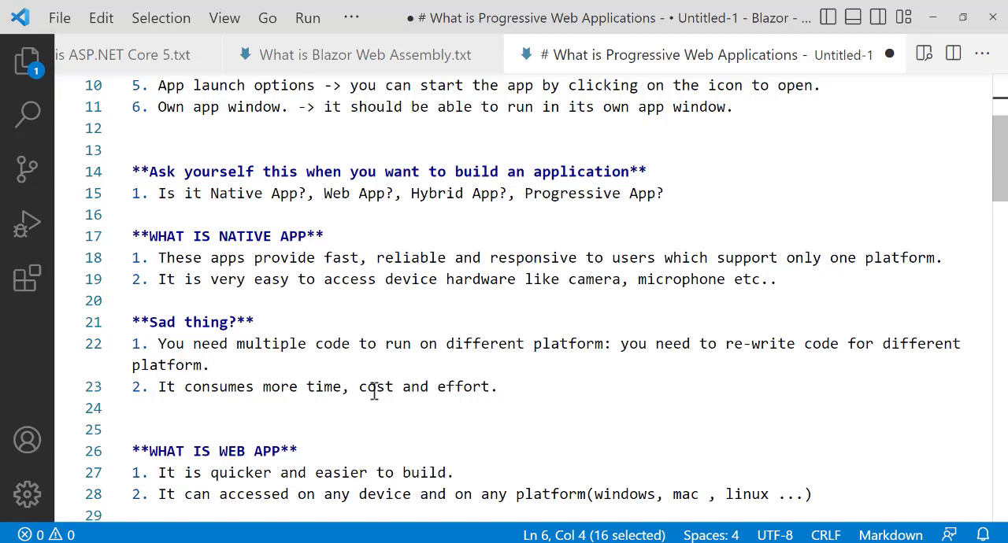
{"action": "scroll", "coordinate": [333, 397], "scroll_direction": "down", "scroll_amount": 2}
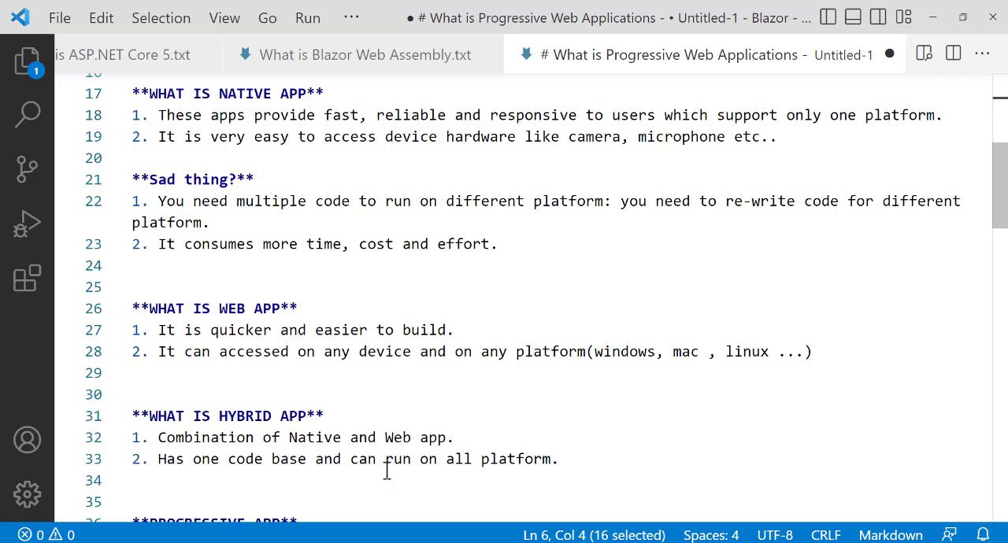
{"action": "scroll", "coordinate": [304, 461], "scroll_direction": "down", "scroll_amount": 2}
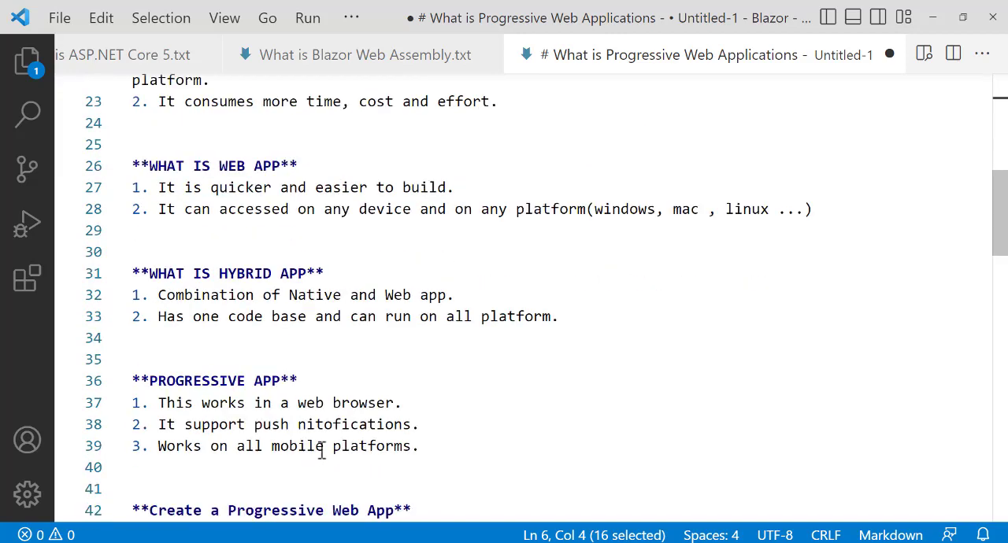